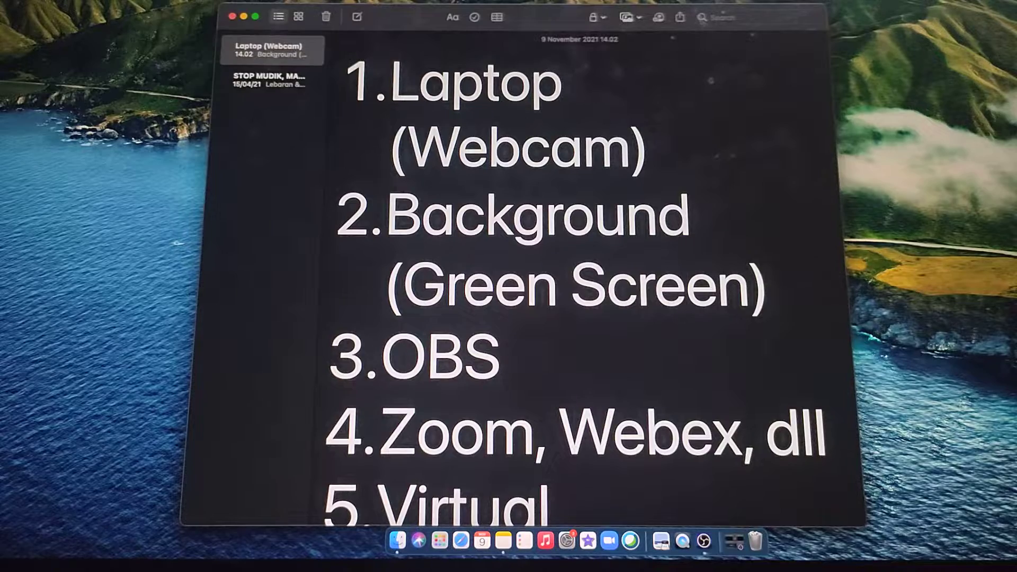
Delete the entire numbered list from the open note and minimise the Notes window
click(514, 355)
key(super+Down)
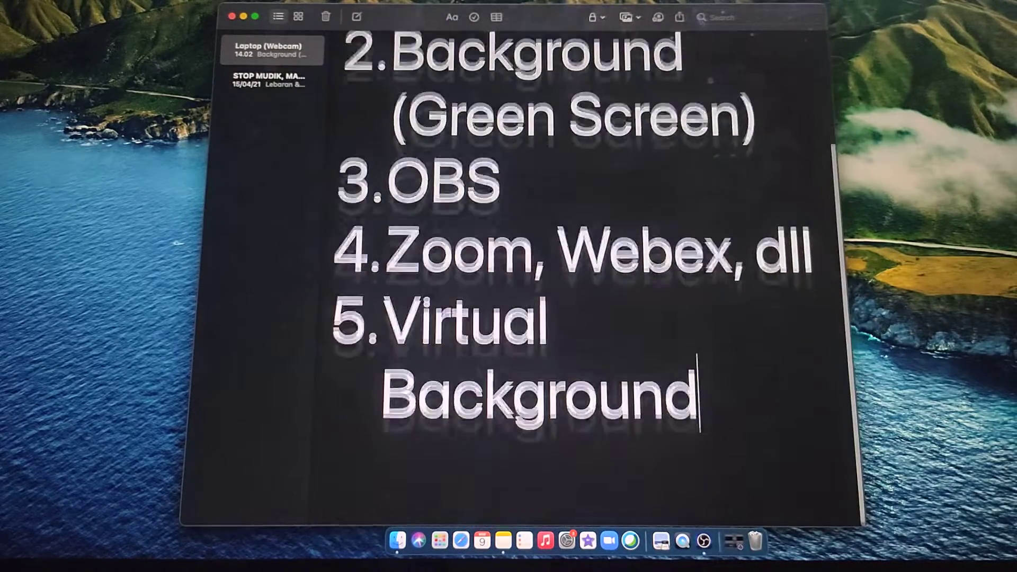
key(BackSpace)
key(BackSpace)
key(BackSpace)
key(BackSpace)
key(BackSpace)
key(BackSpace)
key(BackSpace)
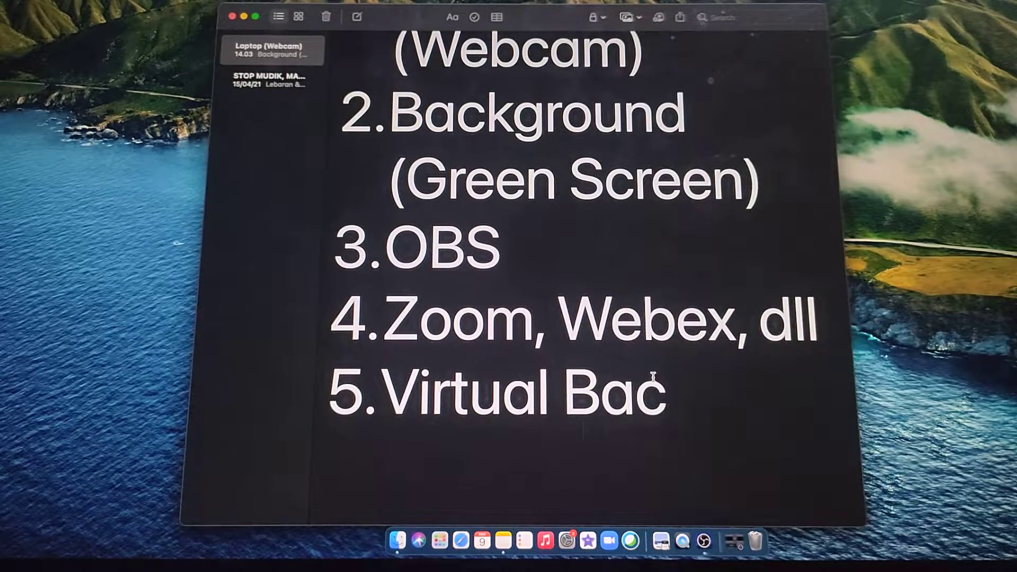
drag(666, 392, 342, 59)
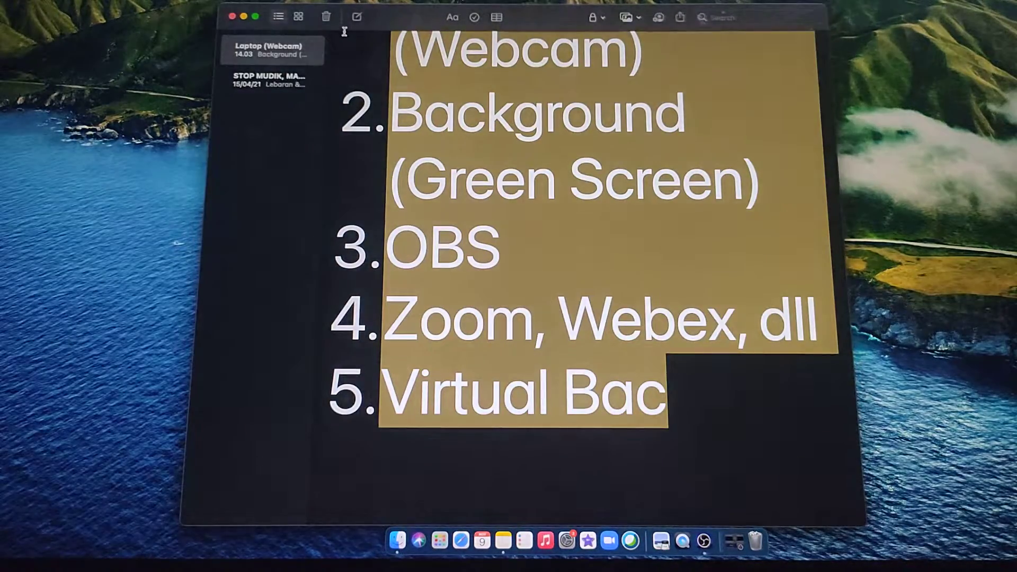
key(BackSpace)
key(alt+shift+Left)
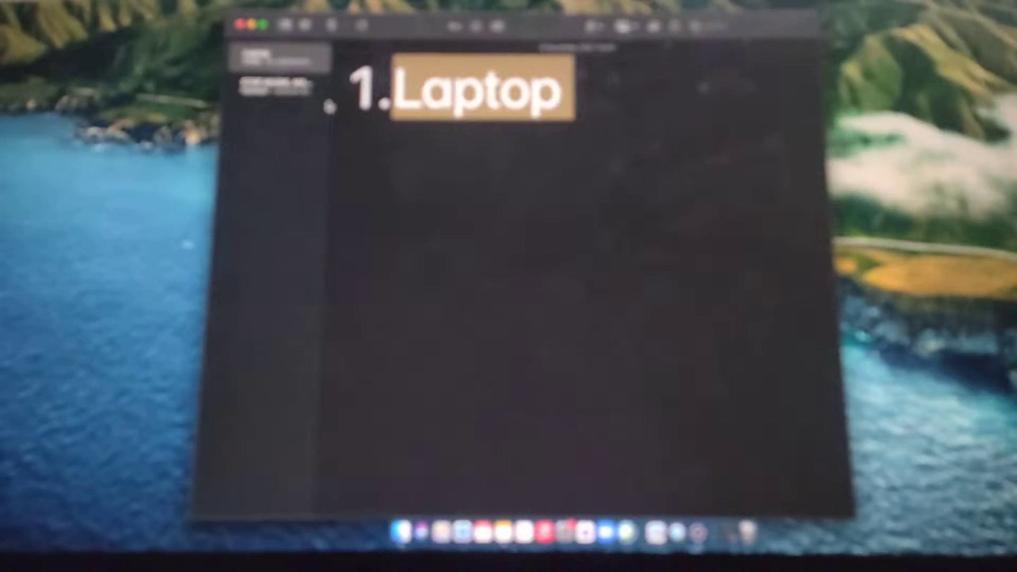
key(BackSpace)
key(BackSpace)
key(BackSpace)
key(super+m)
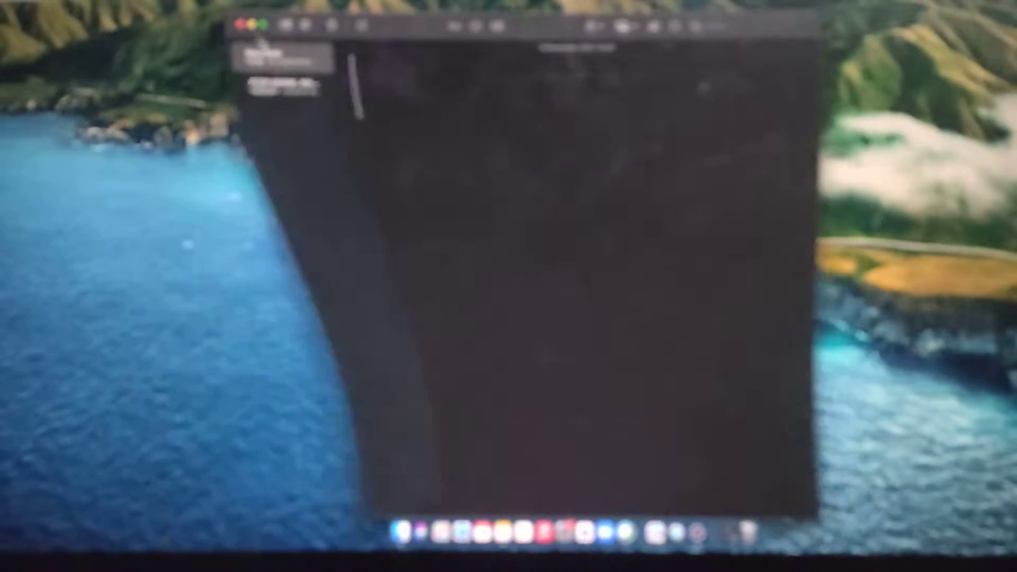
Switch to OBS Studio and create a new Video Capture Device source named Kamera in the scene
click(696, 539)
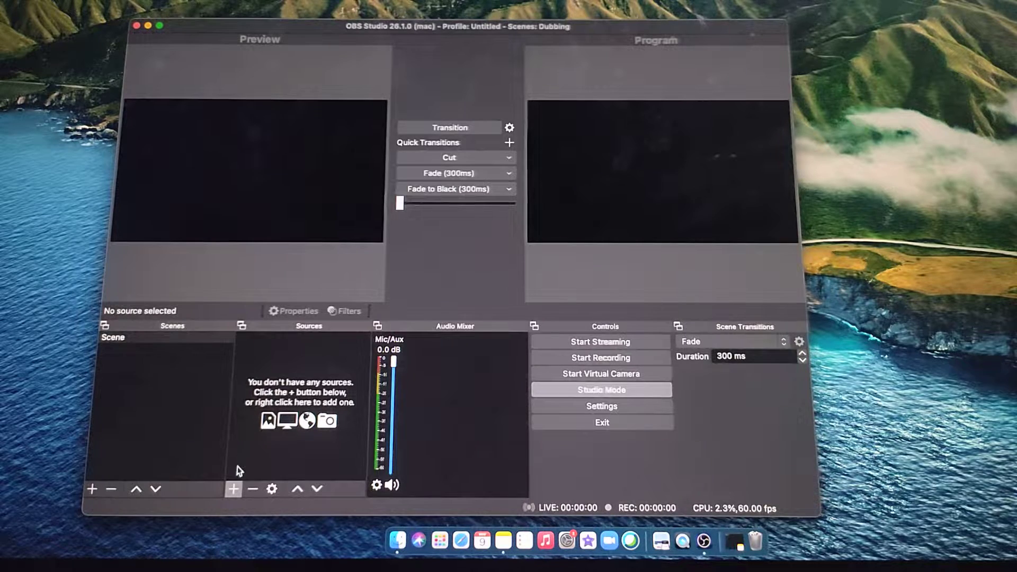
click(234, 489)
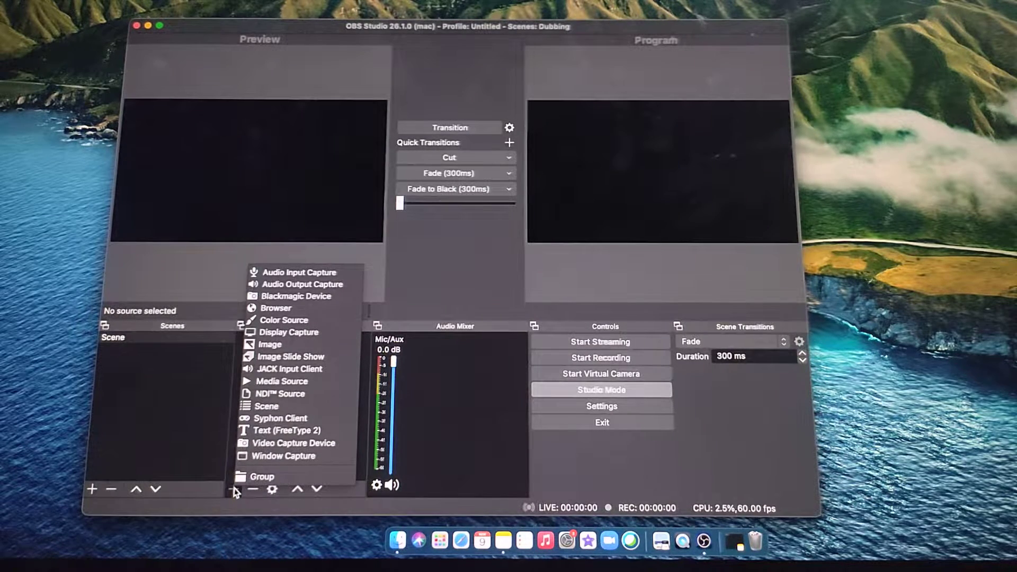
click(277, 444)
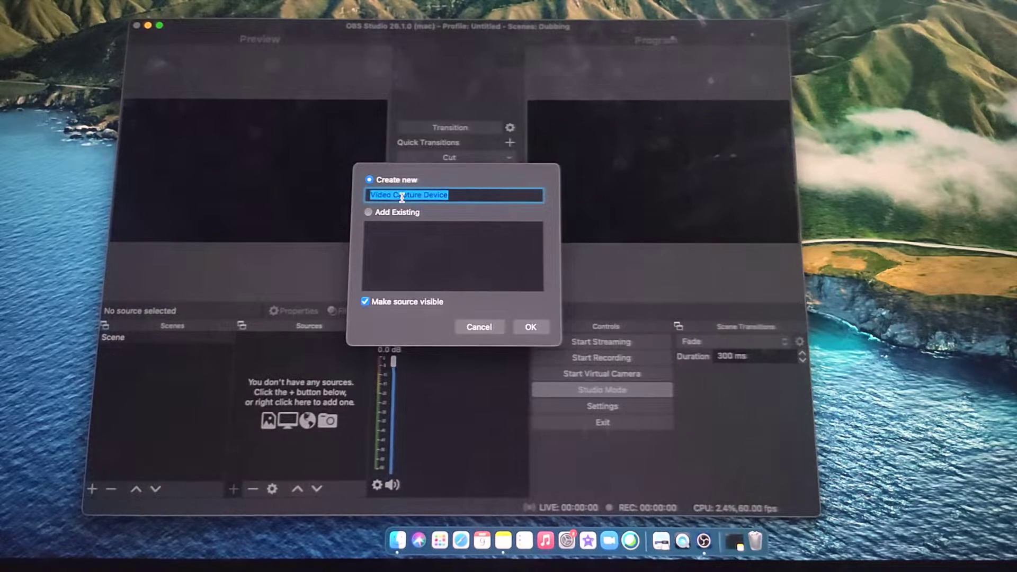
text(Kamera)
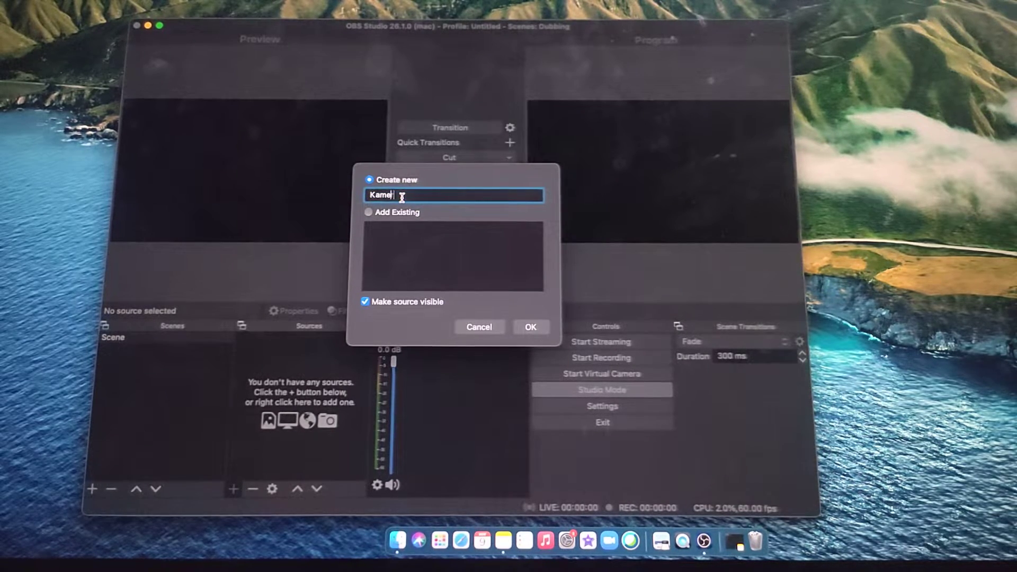
click(524, 327)
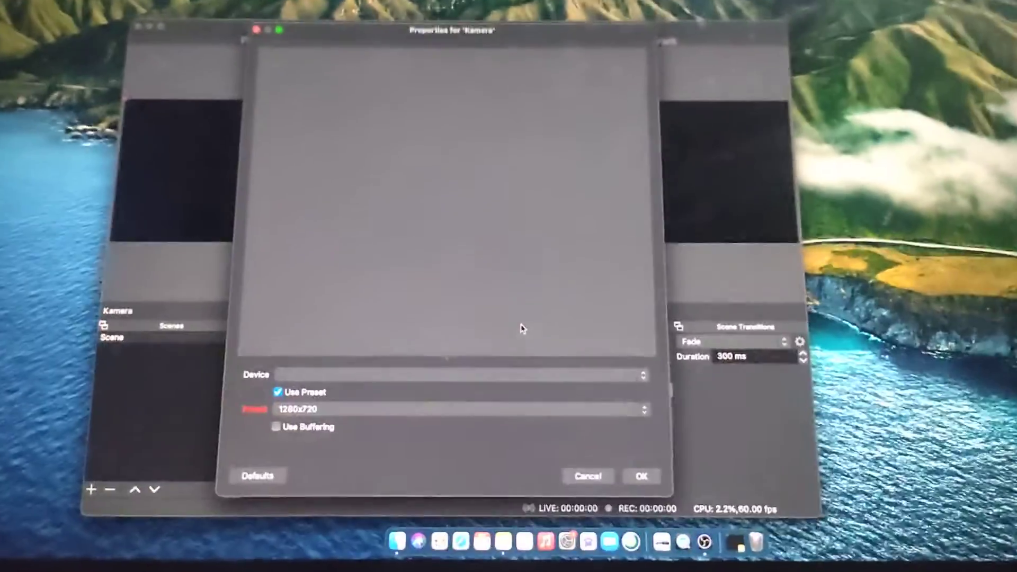
Set the Kamera source's device to FaceTime HD Camera (Built-in) and enlarge its picture to fill the preview canvas
click(502, 374)
click(502, 374)
click(502, 374)
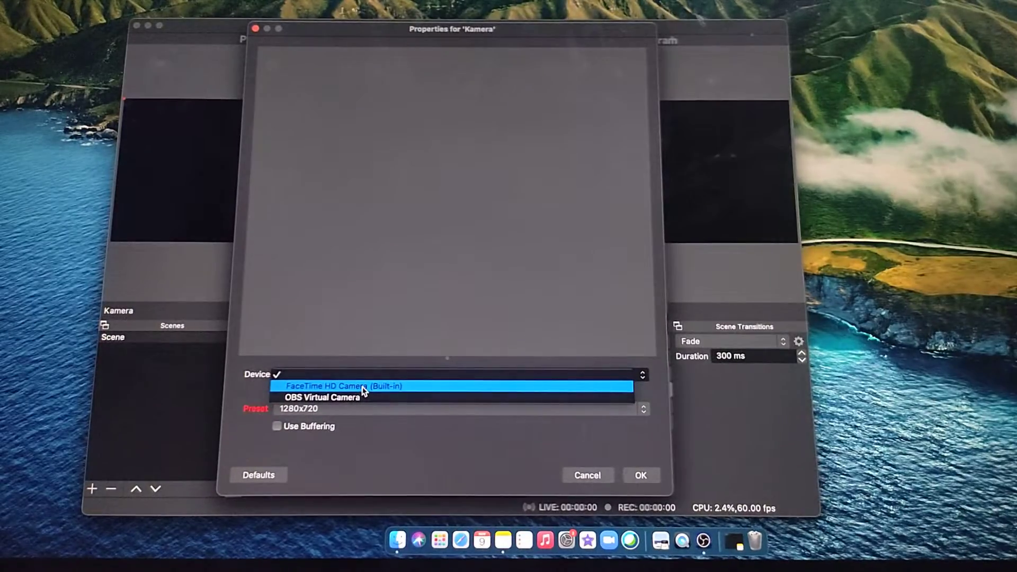
click(364, 390)
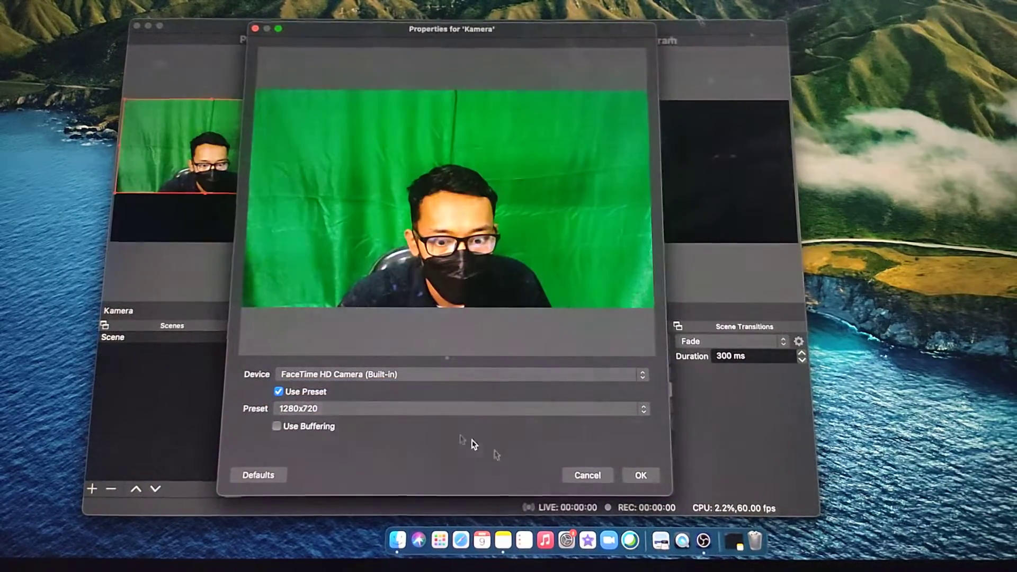
click(627, 474)
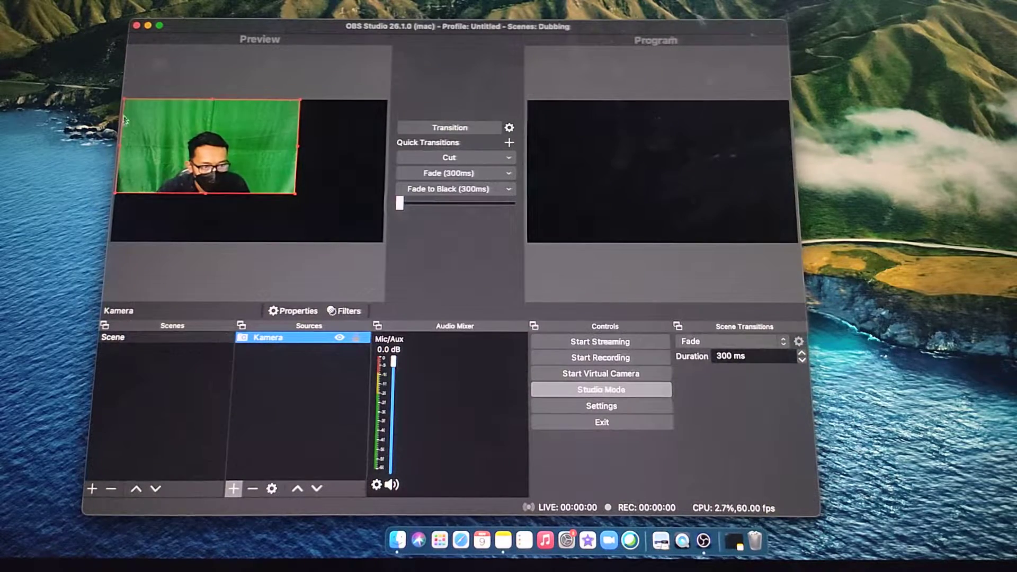
drag(295, 194, 367, 241)
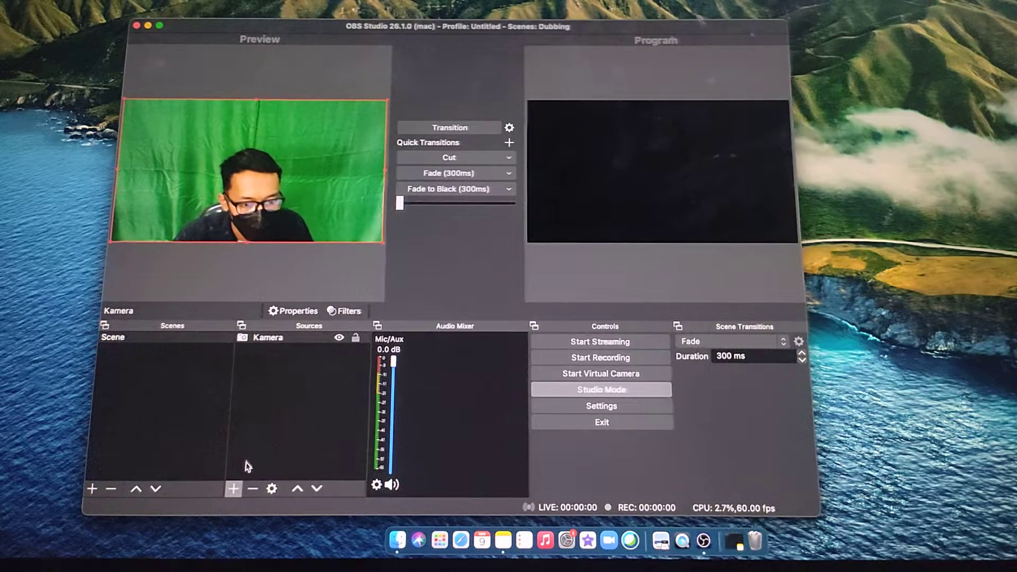
Create a new Image source named Background in the scene
click(235, 488)
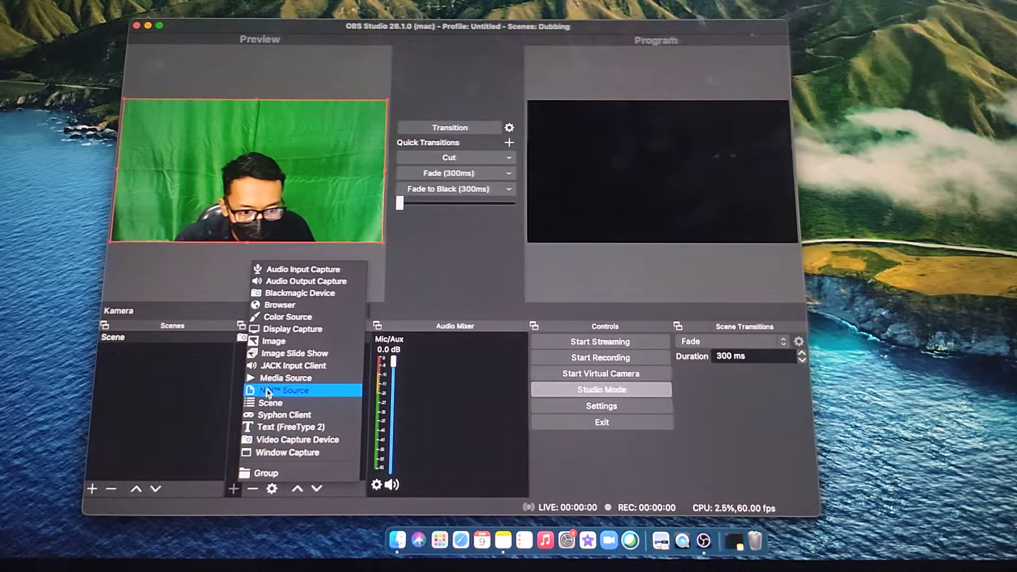
click(279, 341)
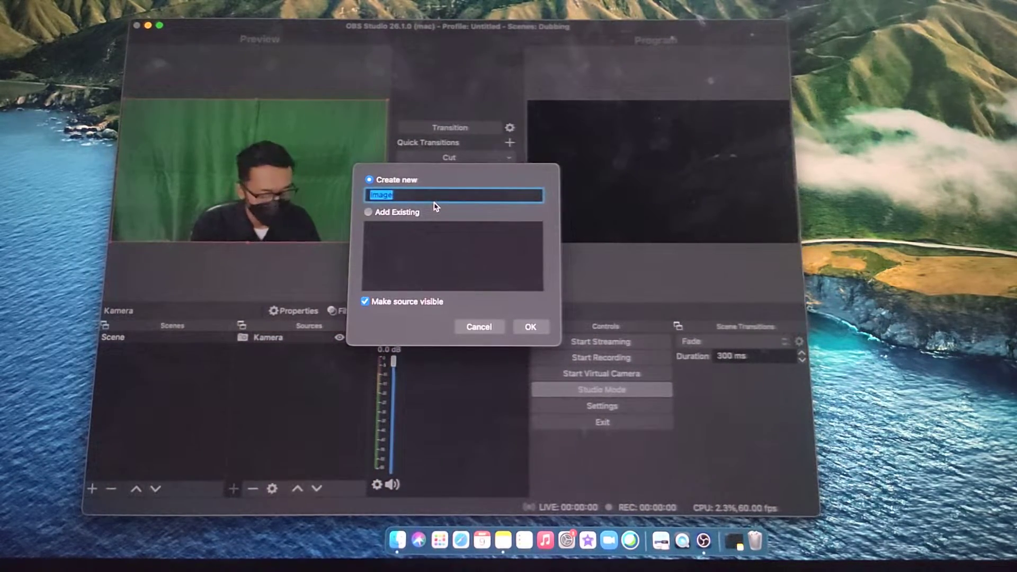
text(Back)
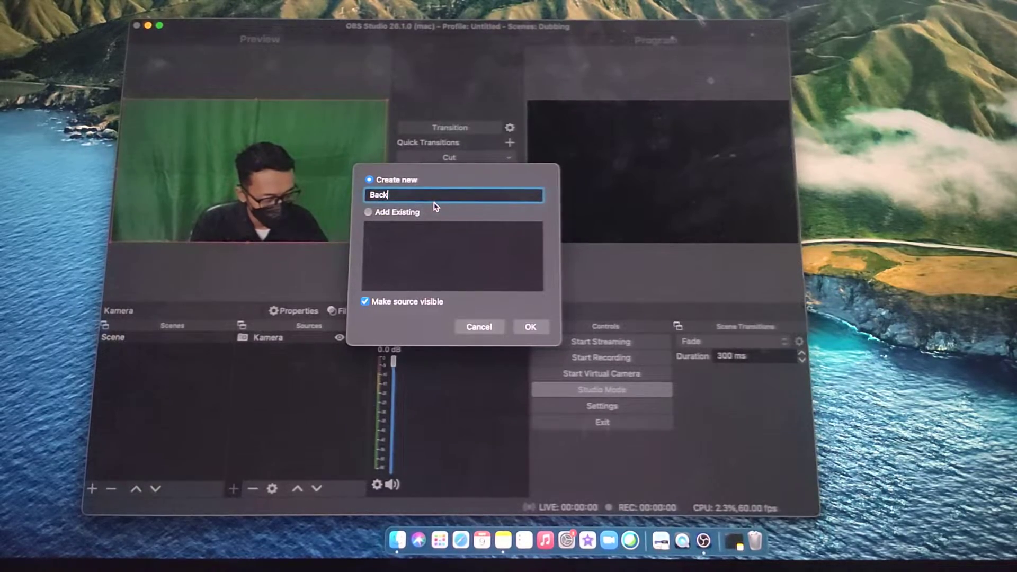
text(ground)
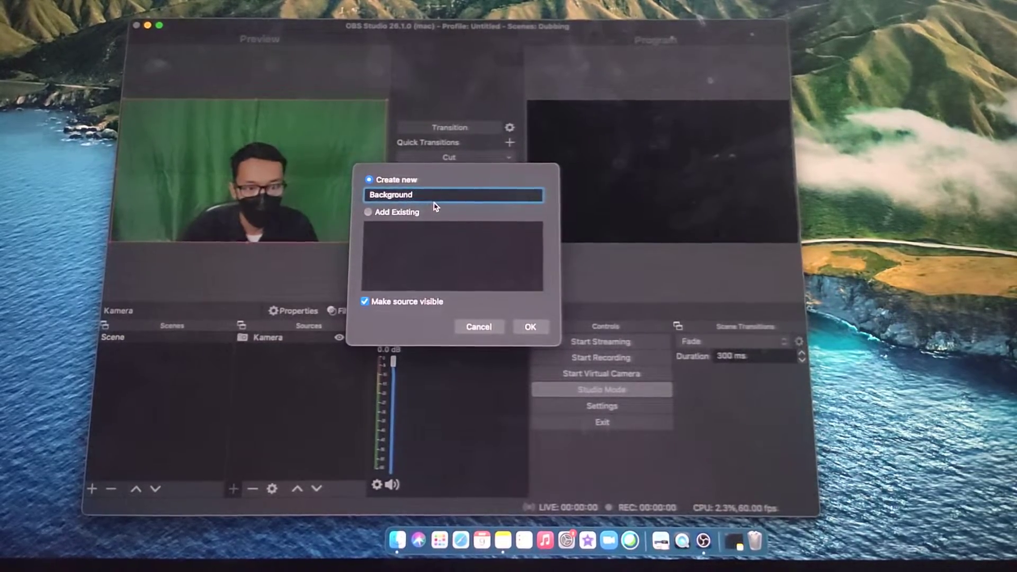
click(529, 327)
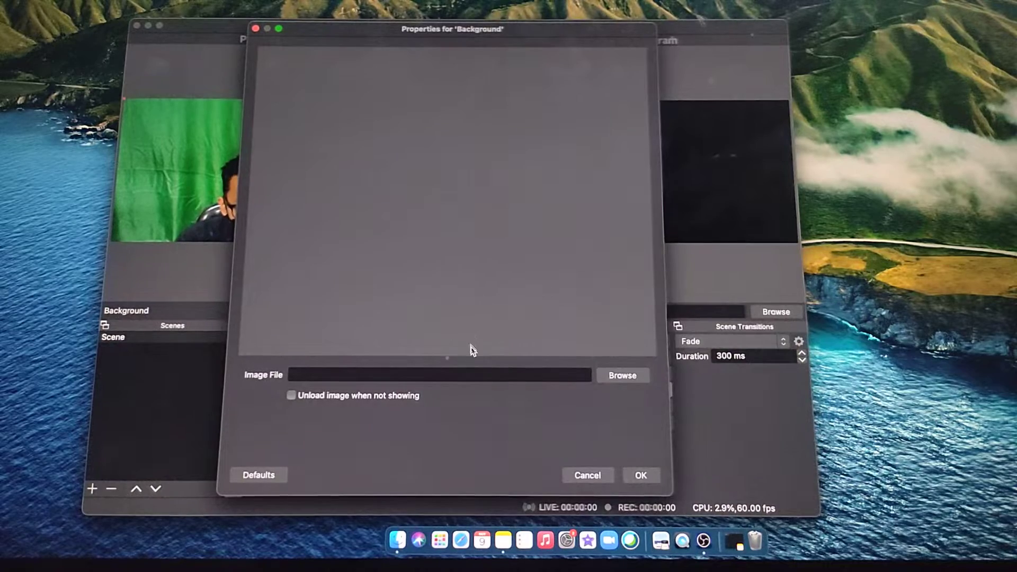
Load Backdrop zoom Magang PLP.png as the Background source's image file and accept its properties
click(610, 377)
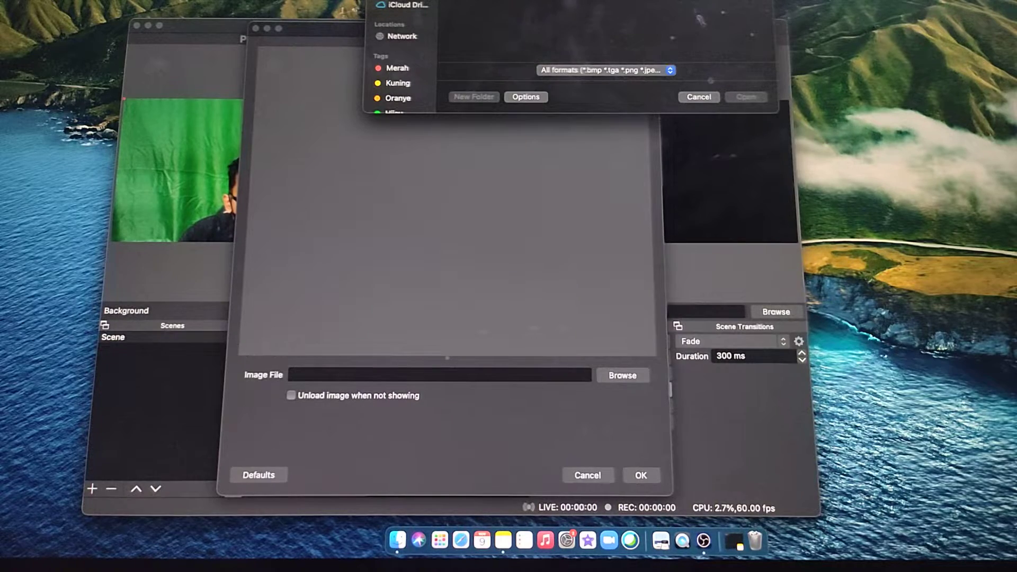
scroll(508, 10, down, 10)
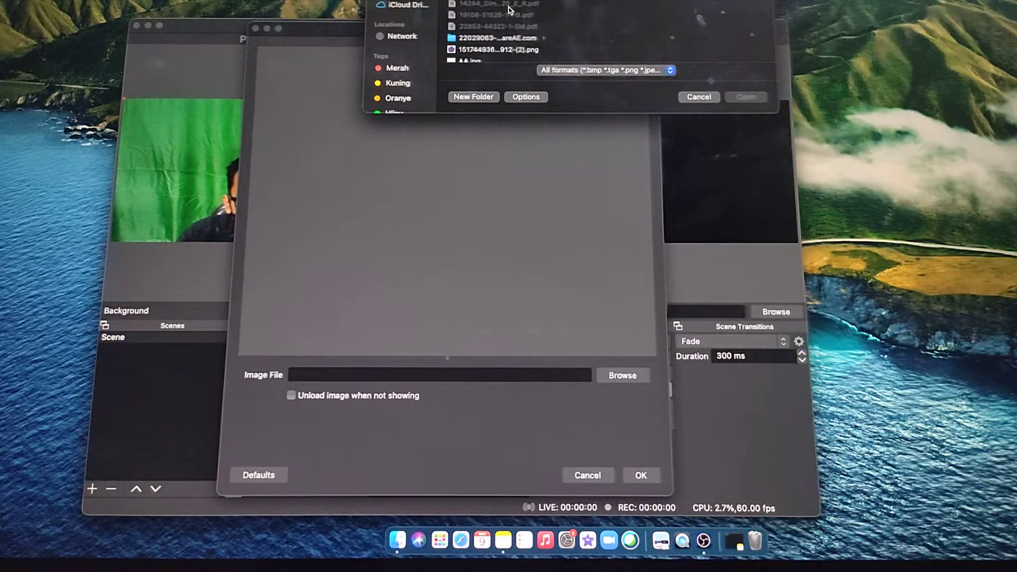
click(498, 2)
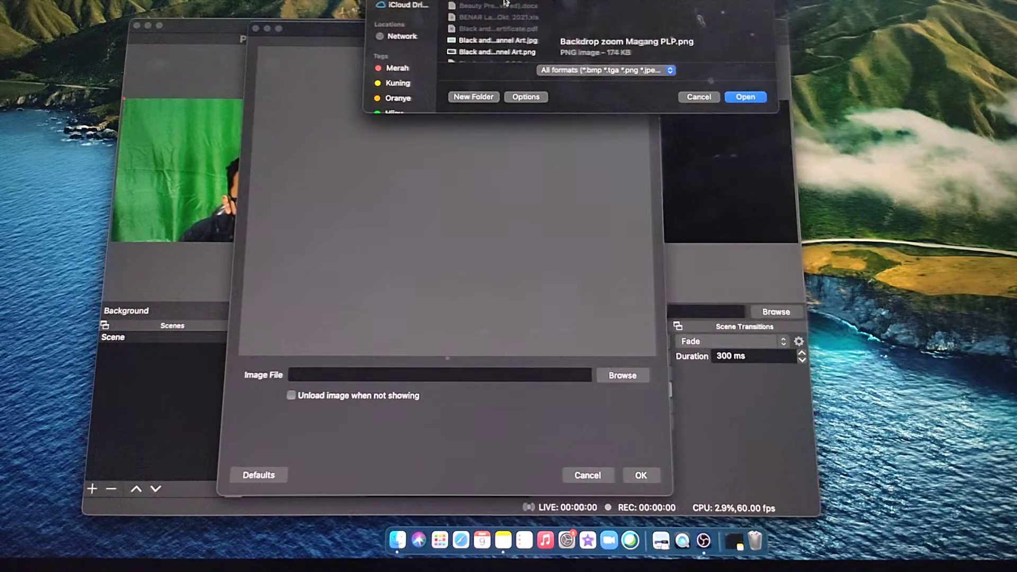
click(747, 97)
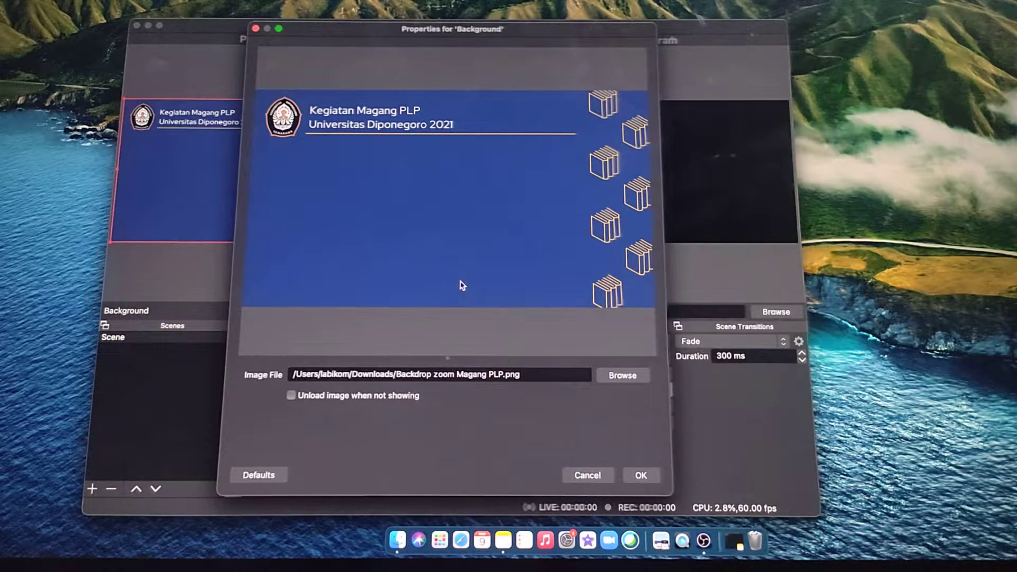
click(622, 375)
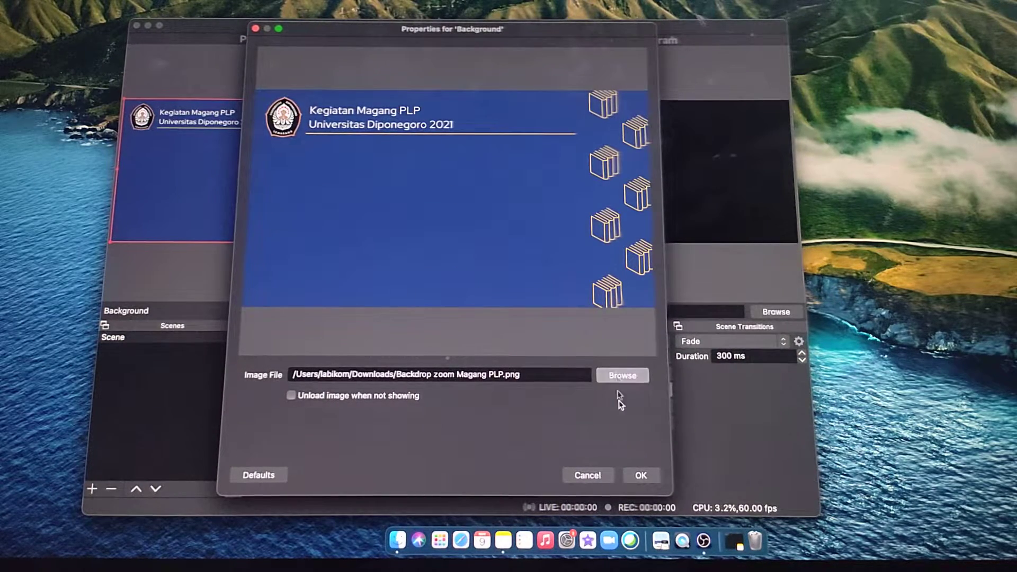
click(641, 475)
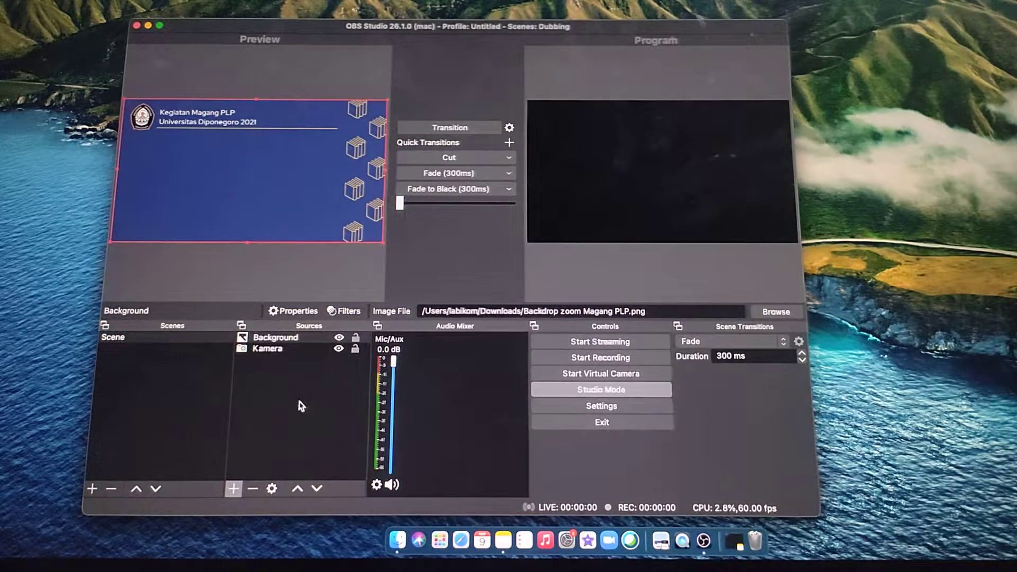
Move the Background source below Kamera in the source order
click(281, 342)
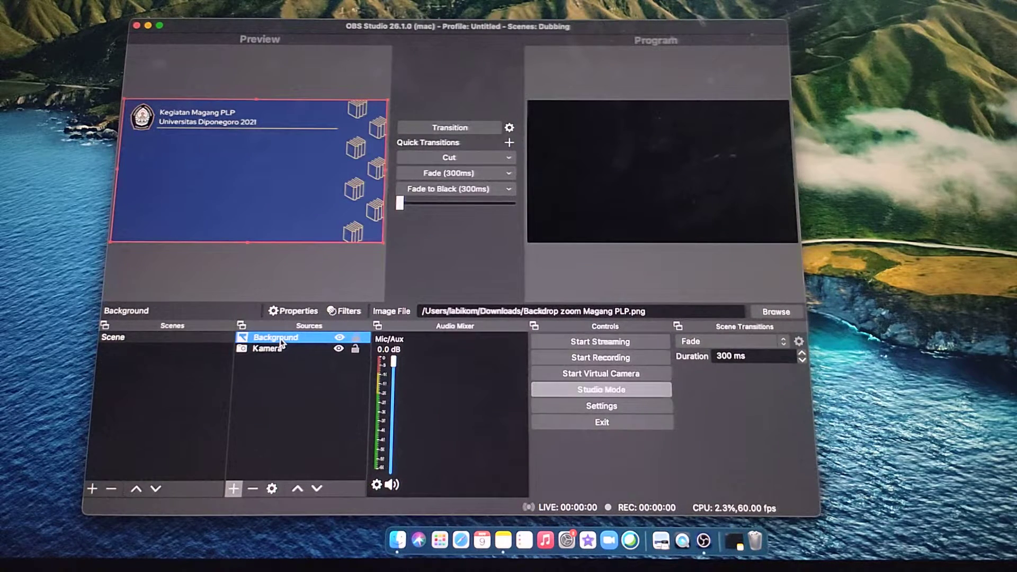
drag(281, 343, 279, 368)
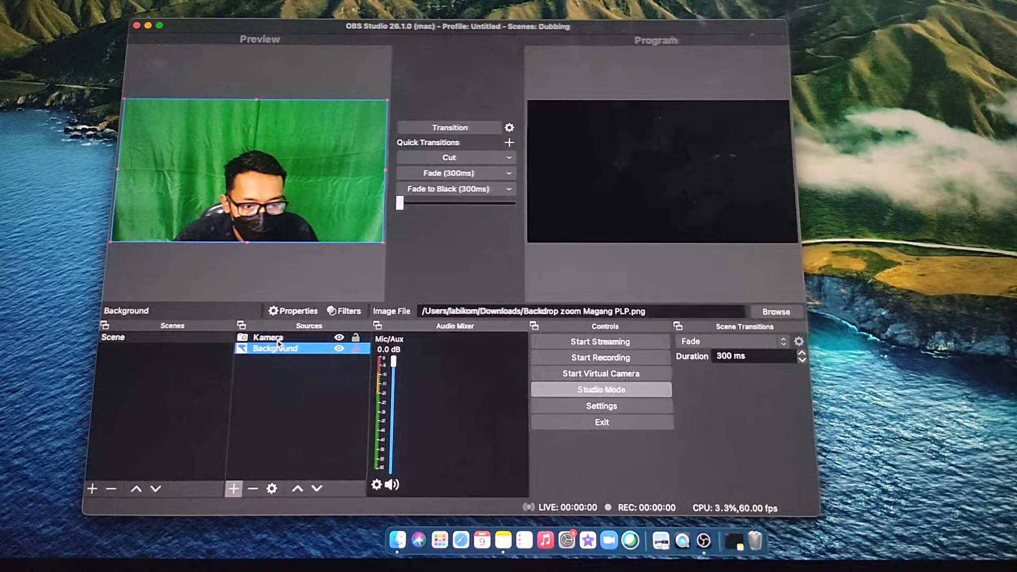
click(279, 341)
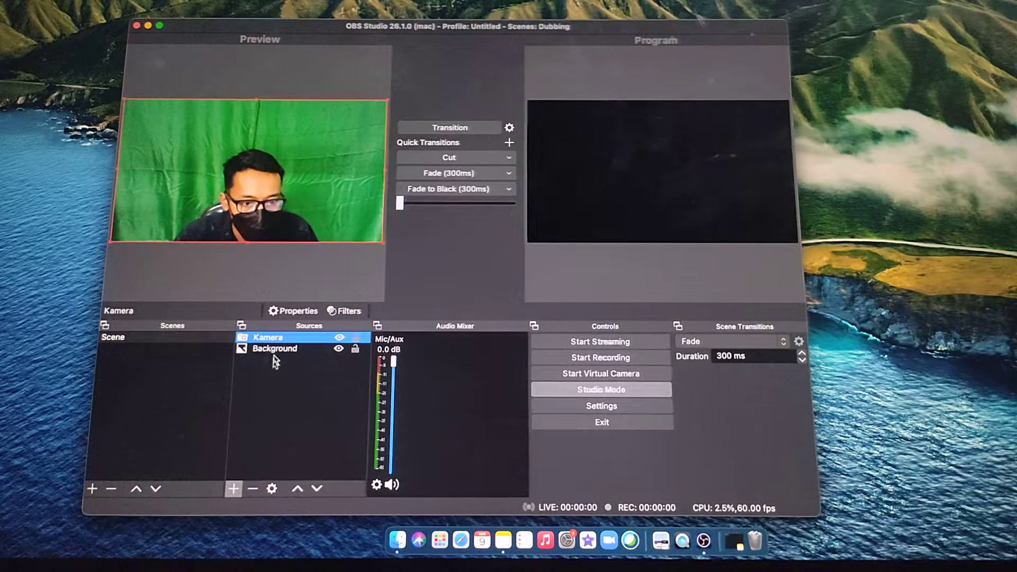
click(275, 350)
click(275, 348)
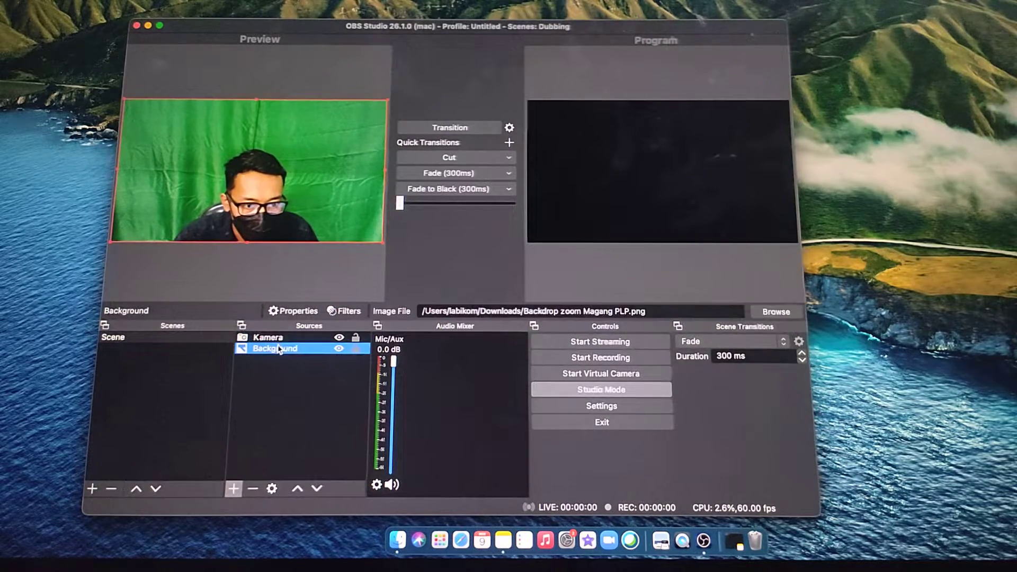
click(279, 339)
click(274, 349)
click(279, 337)
click(279, 361)
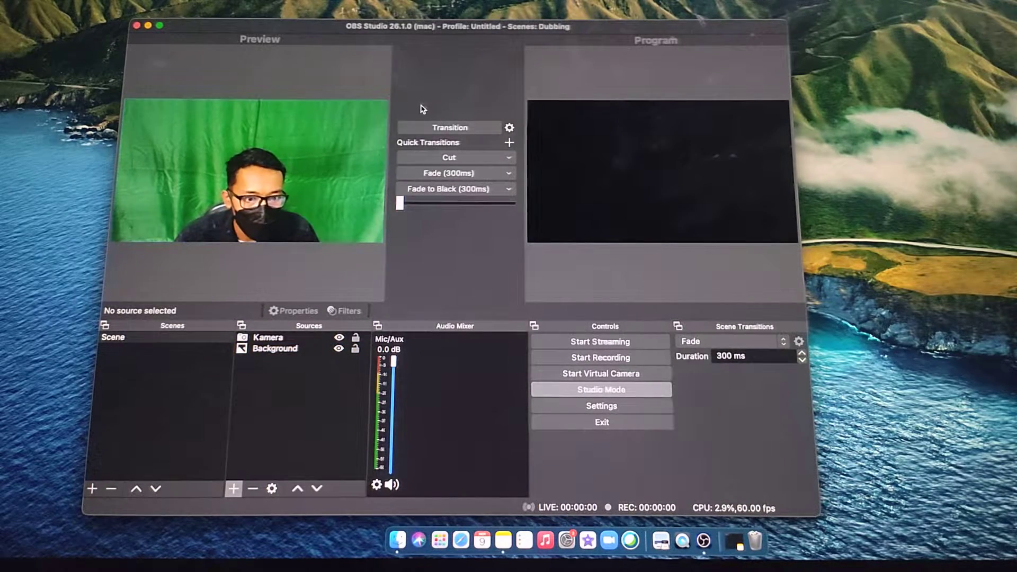
Add a Chroma Key effect filter with its default name to the Kamera source
click(280, 340)
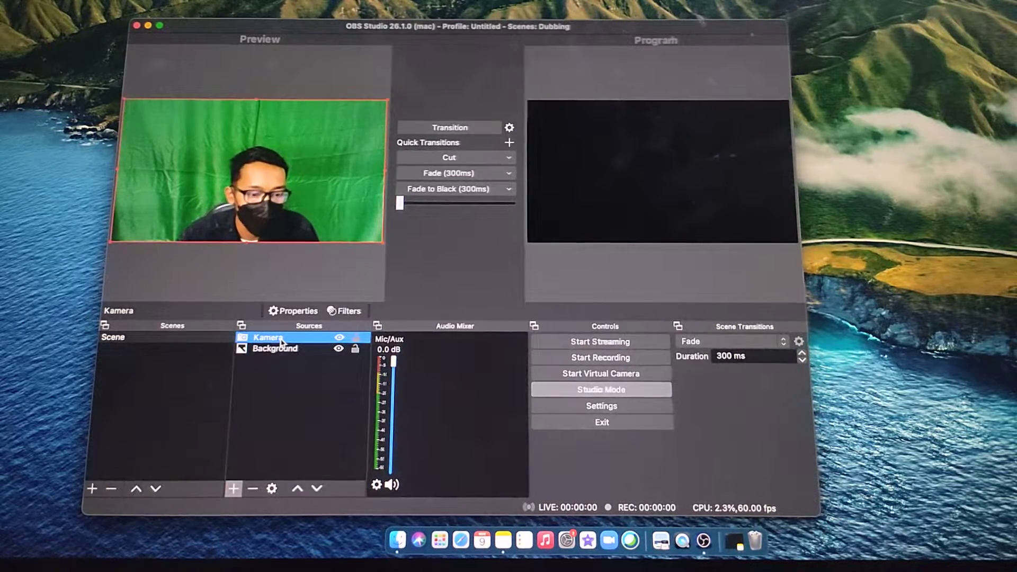
right_click(280, 339)
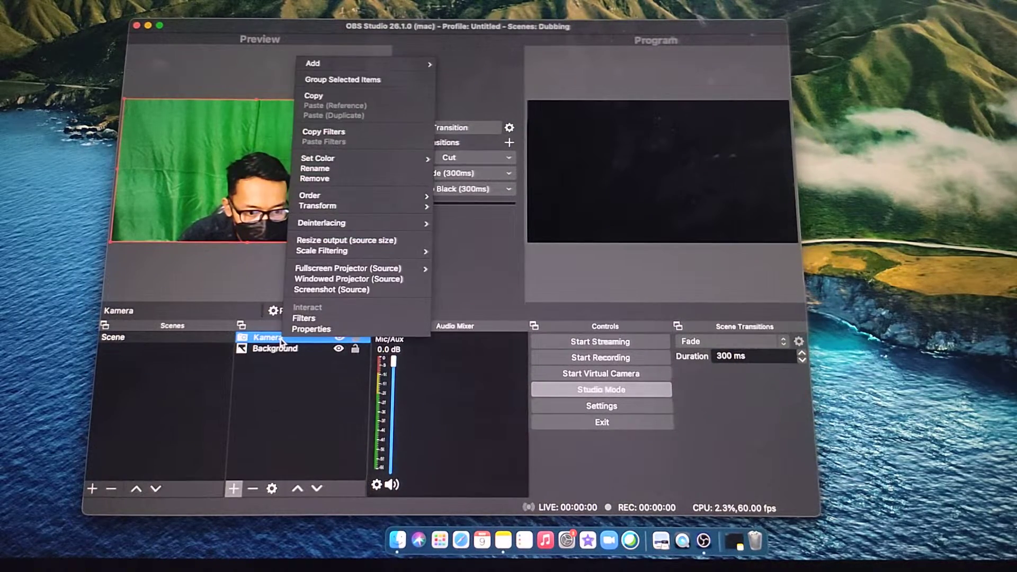
click(305, 318)
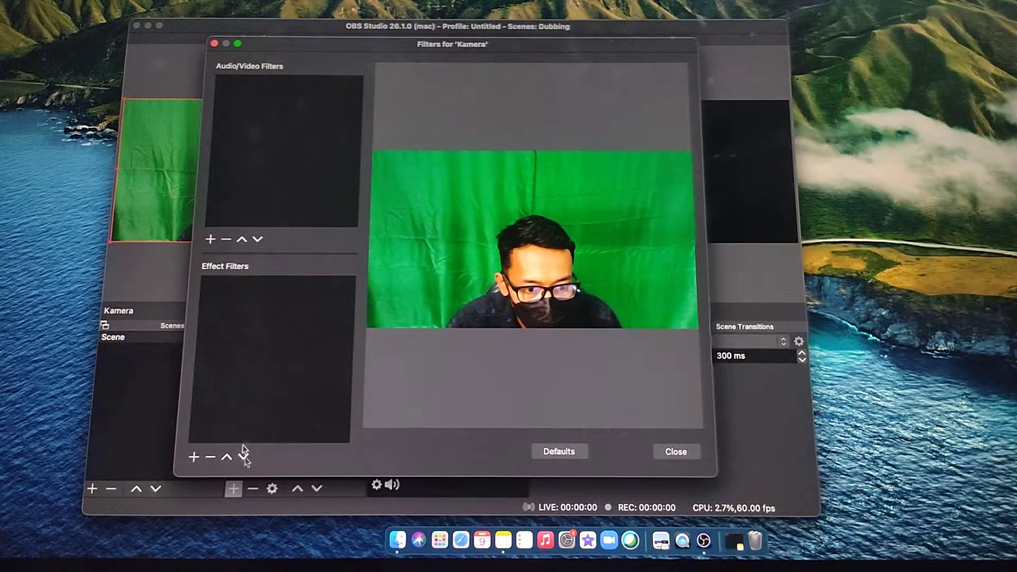
click(193, 457)
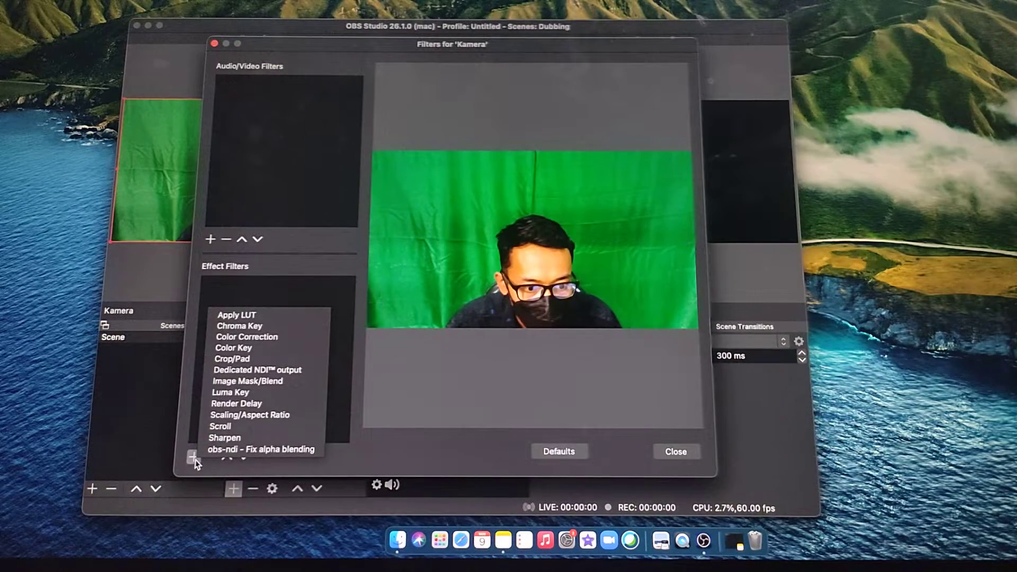
click(255, 326)
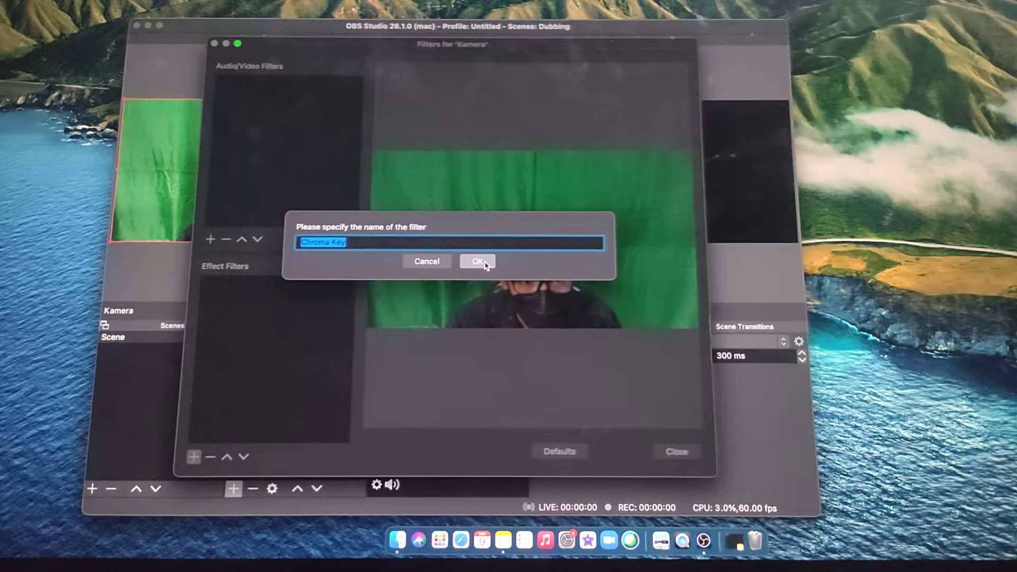
click(477, 262)
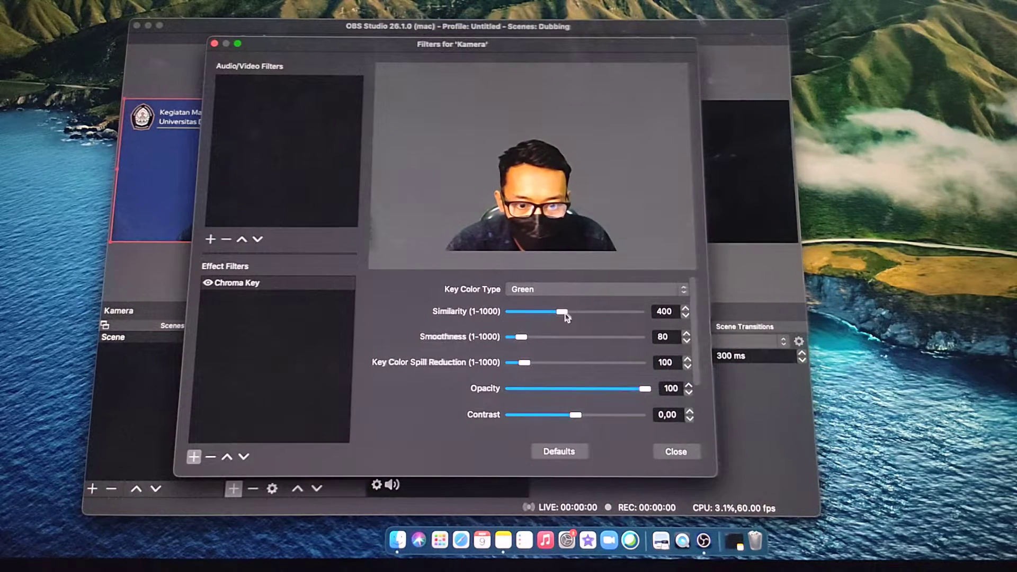
Set the Chroma Key's similarity to 414, smoothness to 73 and key color spill reduction to 126, and close the filters
mouse_move(563, 315)
mouse_down()
mouse_move(549, 316)
mouse_move(564, 317)
mouse_up()
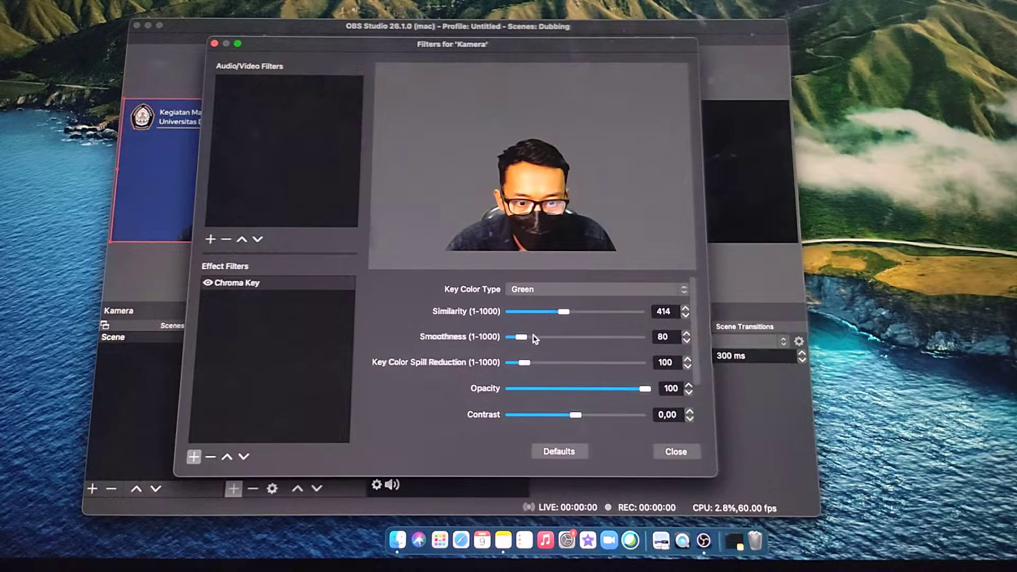
drag(524, 340, 527, 366)
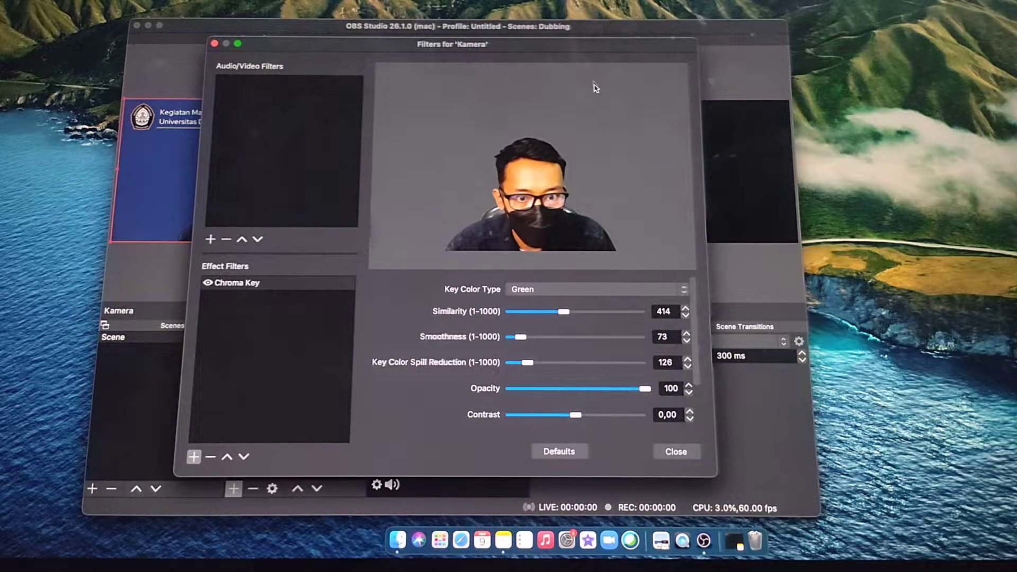
click(683, 453)
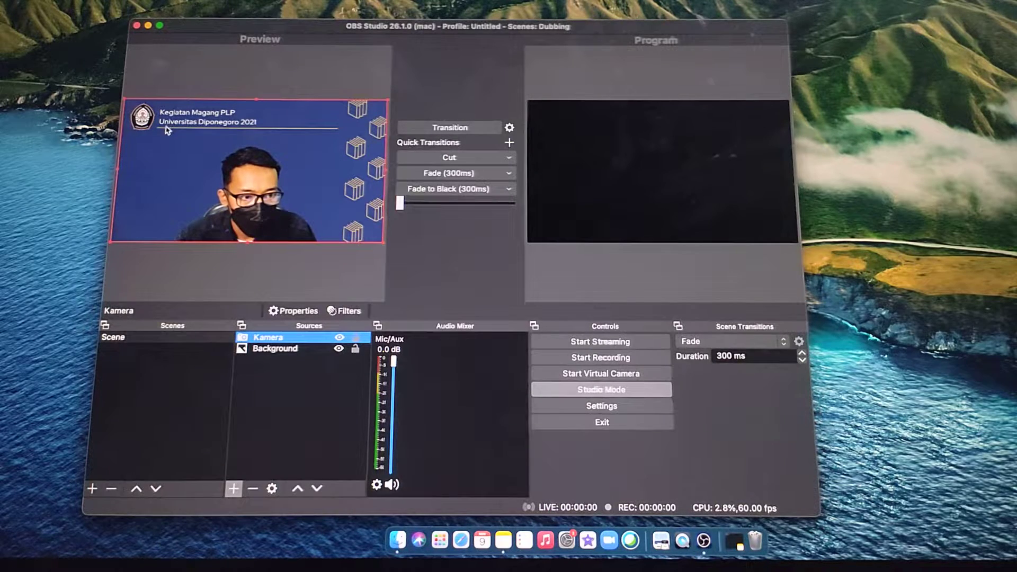
Transition the keyed scene from preview to program and record a short test clip of it
click(272, 349)
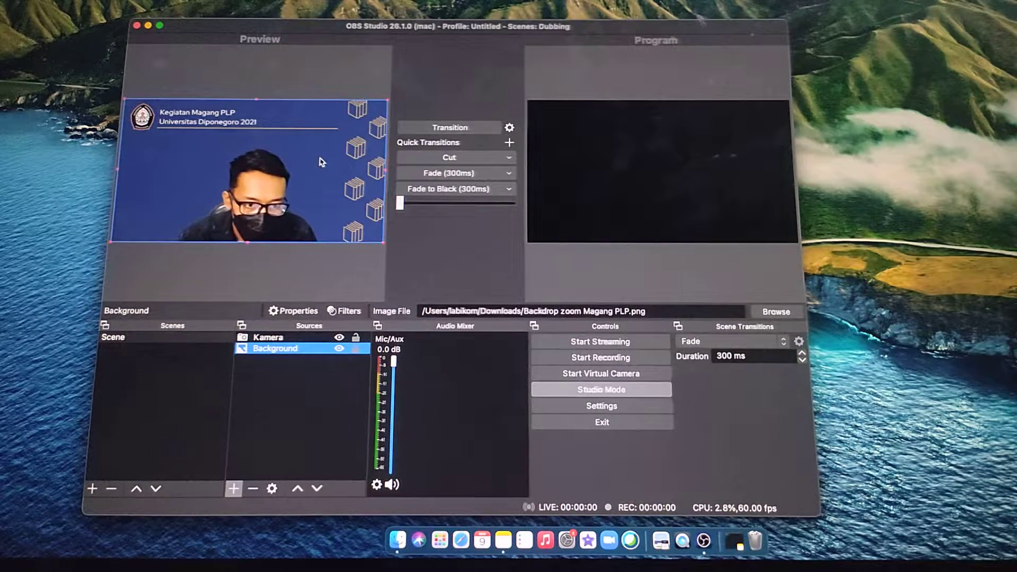
click(413, 130)
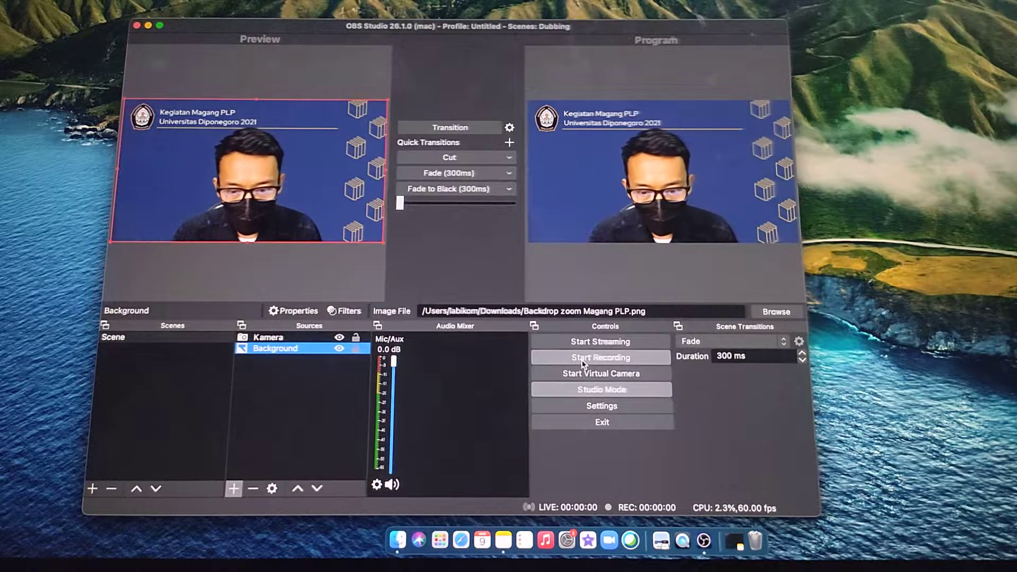
click(583, 358)
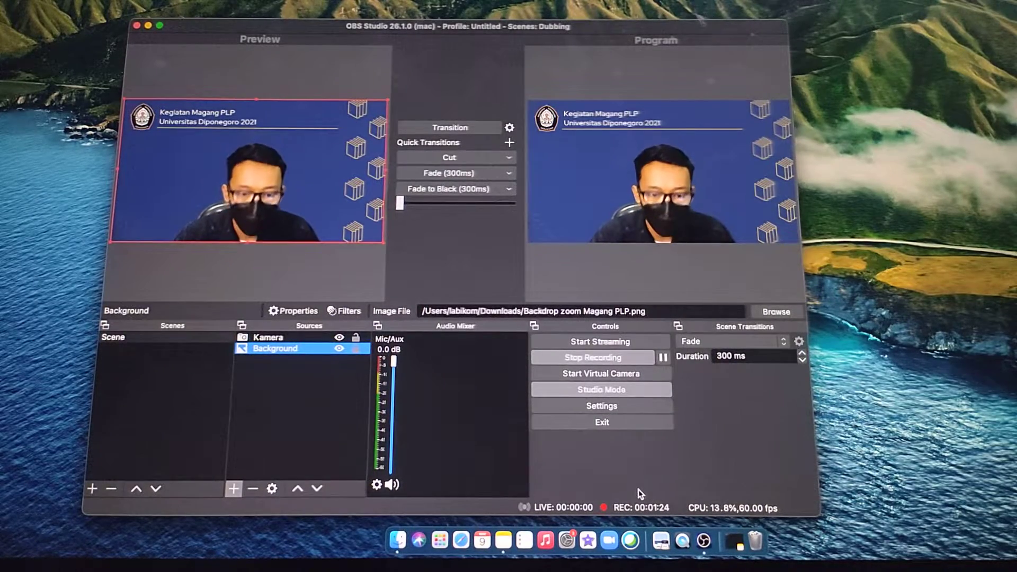
click(597, 358)
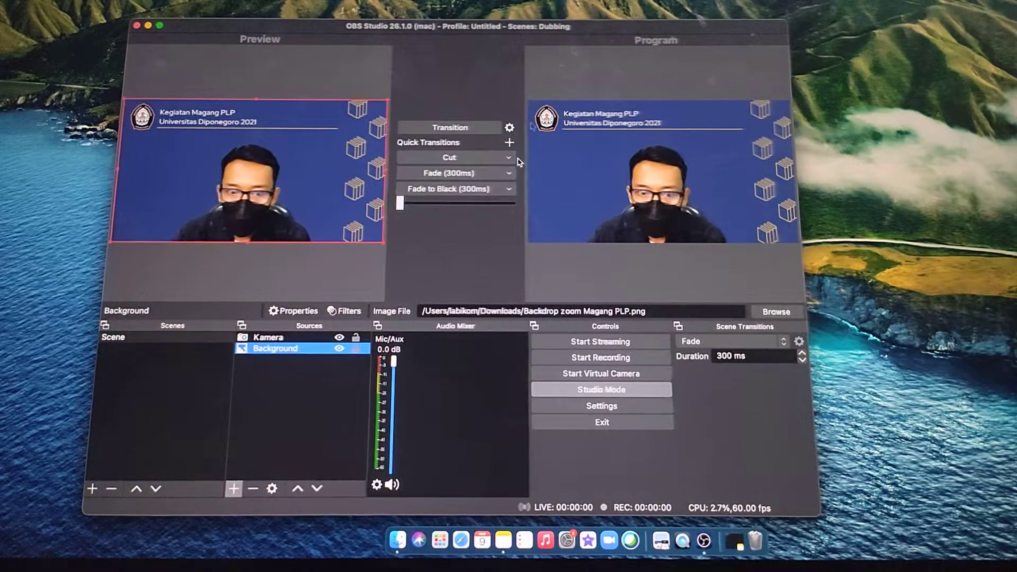
Check the recording path in the output settings and close the settings without changes
click(572, 409)
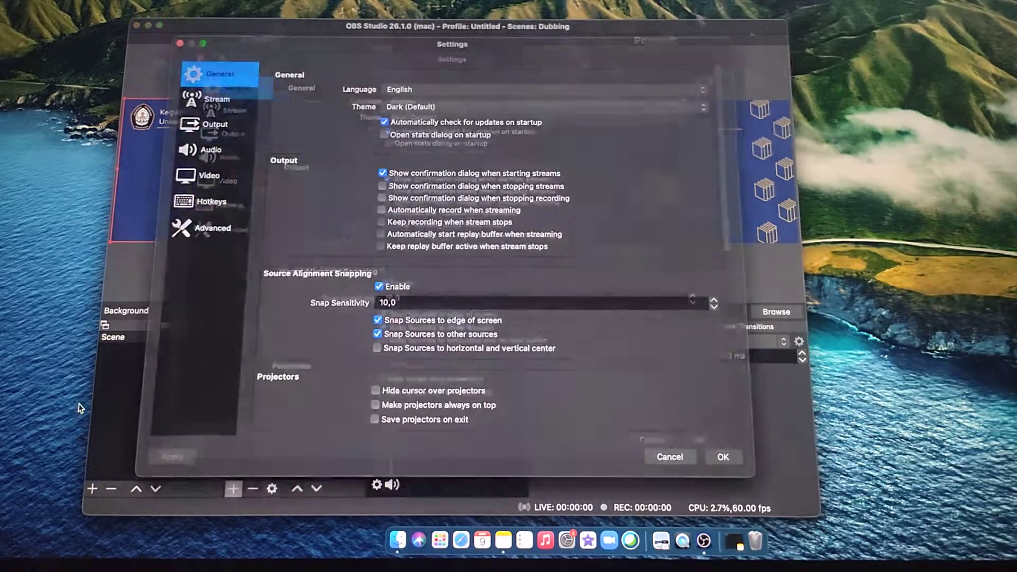
click(224, 127)
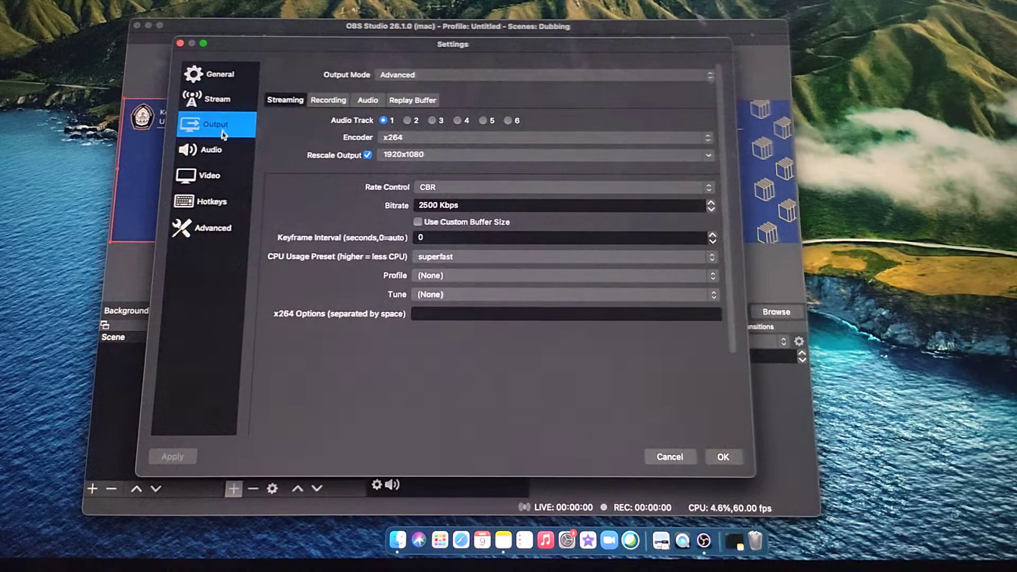
click(328, 100)
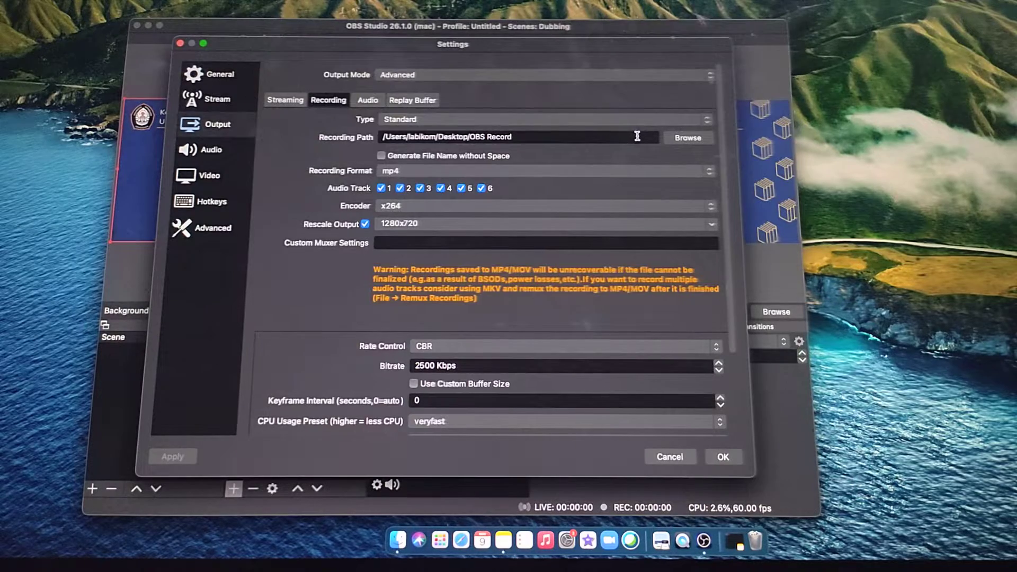
click(180, 43)
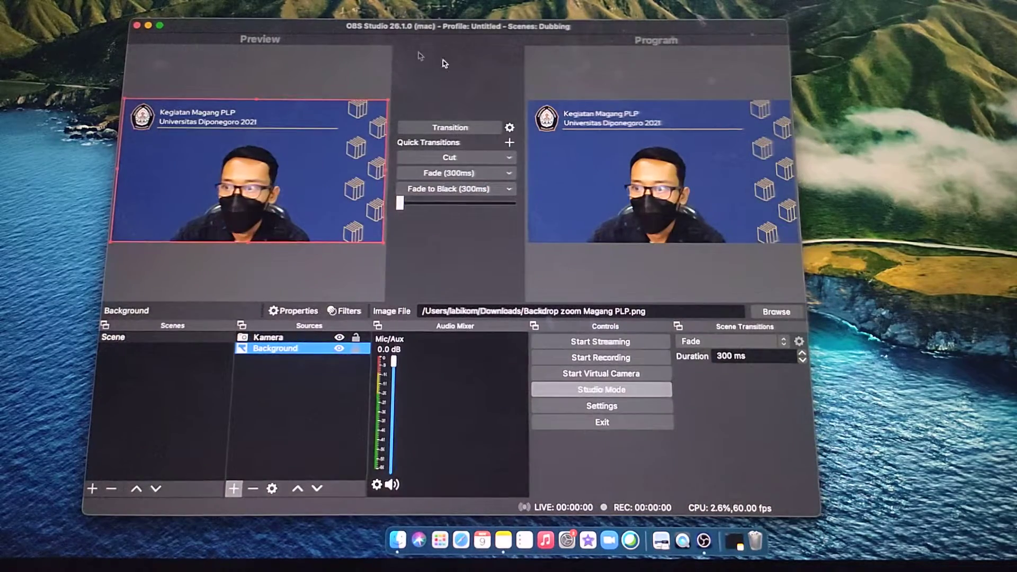
Switch to Finder and bring the OBS Record folder window fully into view
click(951, 127)
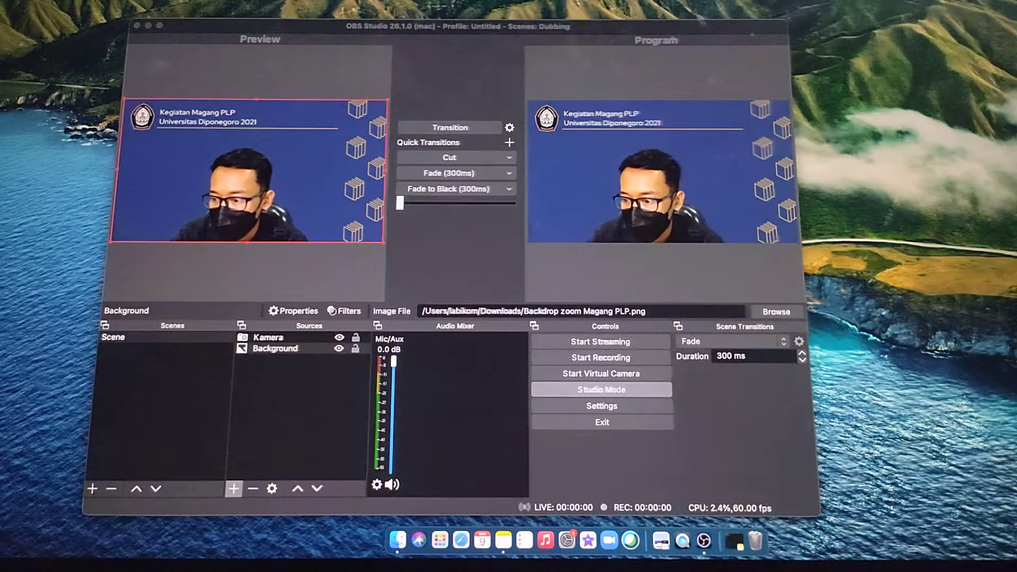
key(super+n)
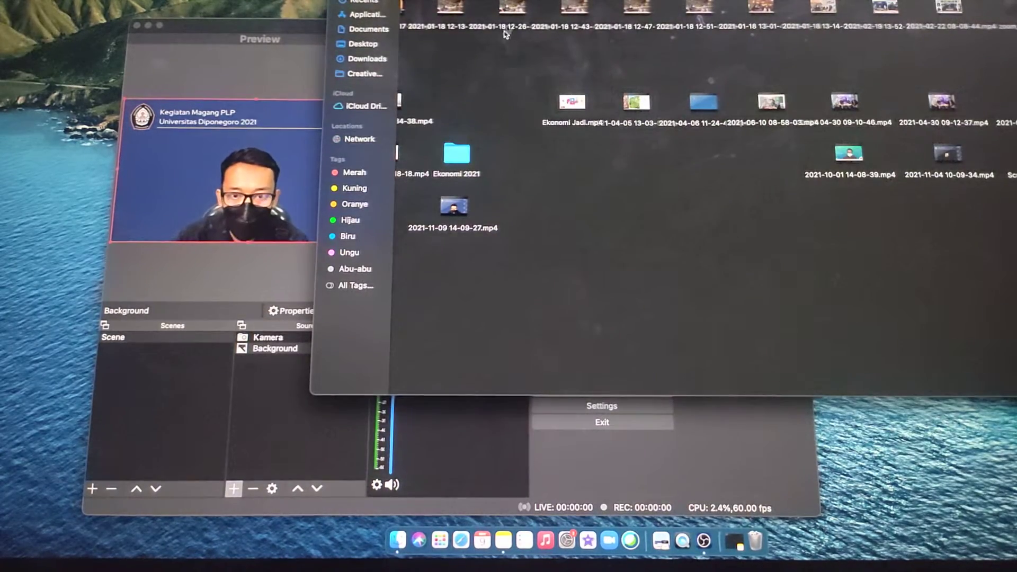
drag(506, 3, 437, 25)
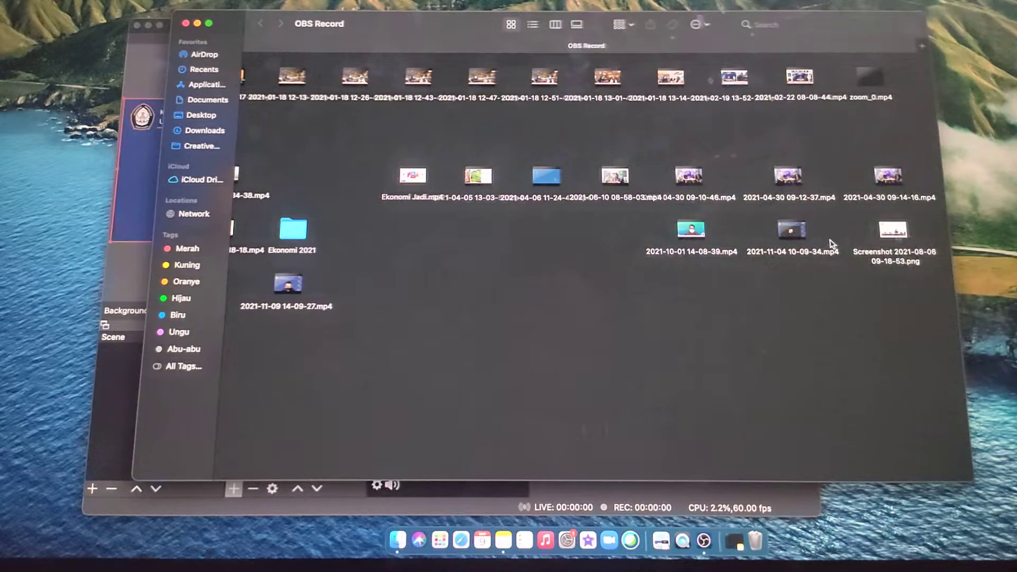
click(288, 284)
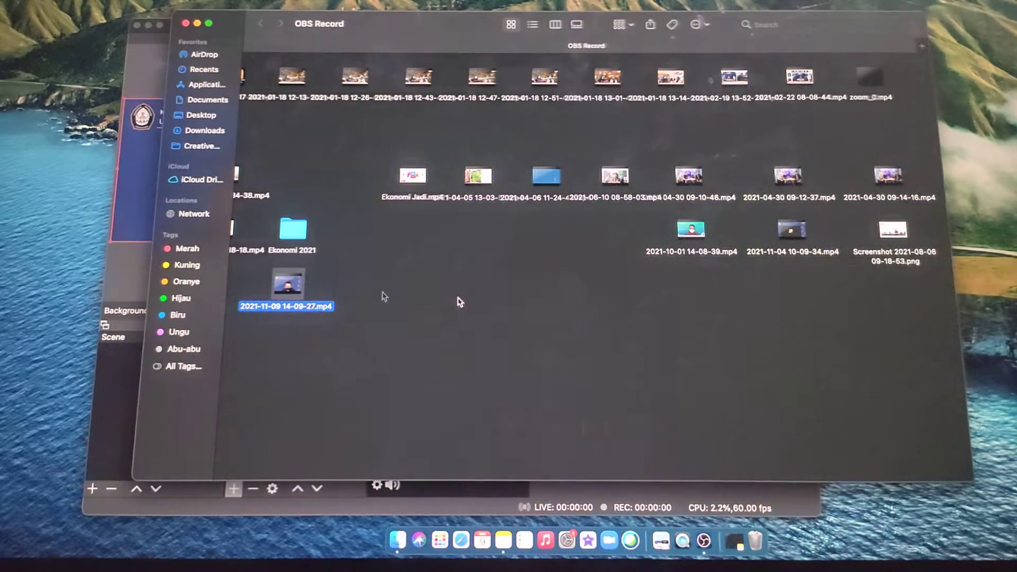
key(super+o)
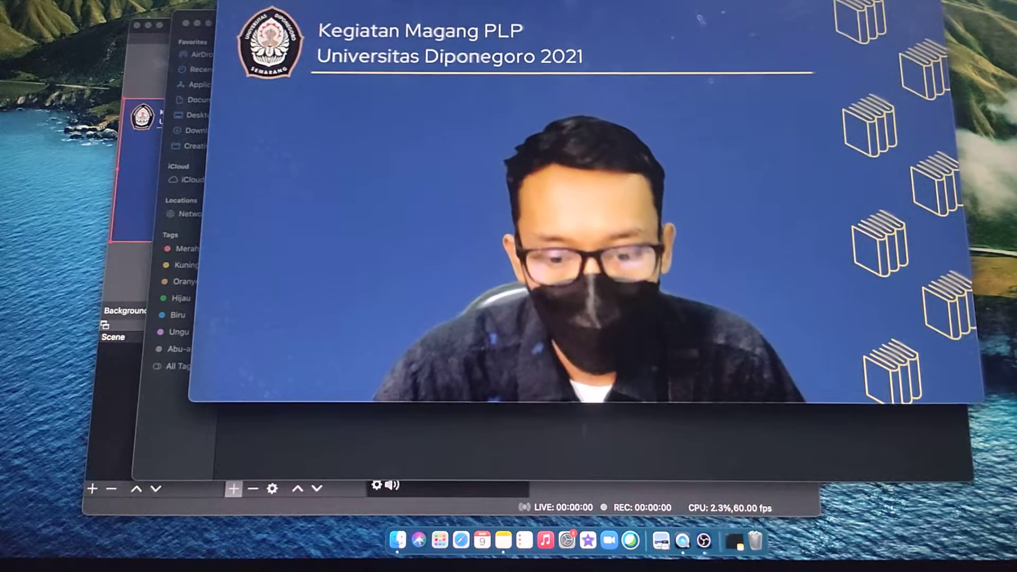
mouse_move(658, 400)
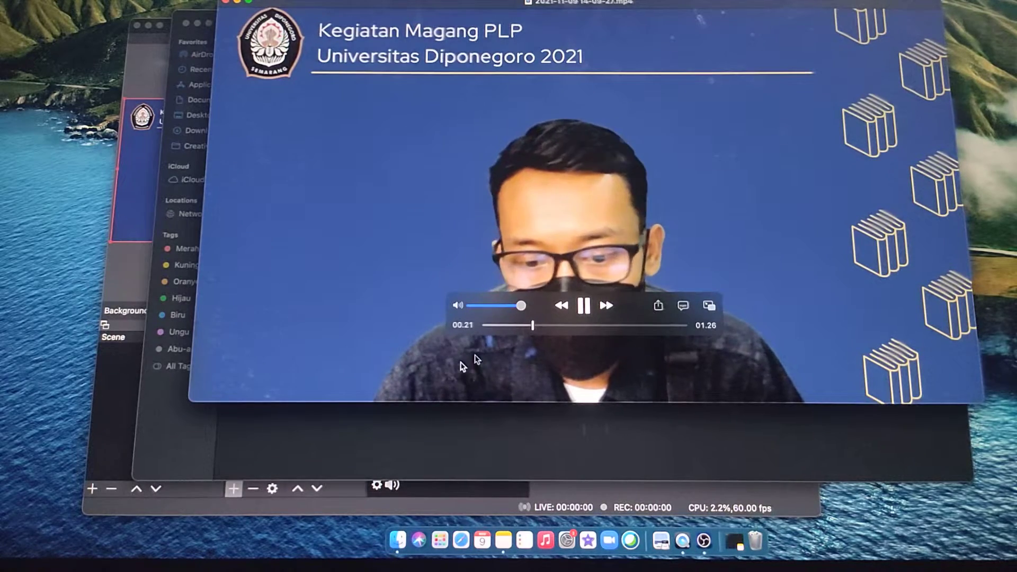
click(582, 312)
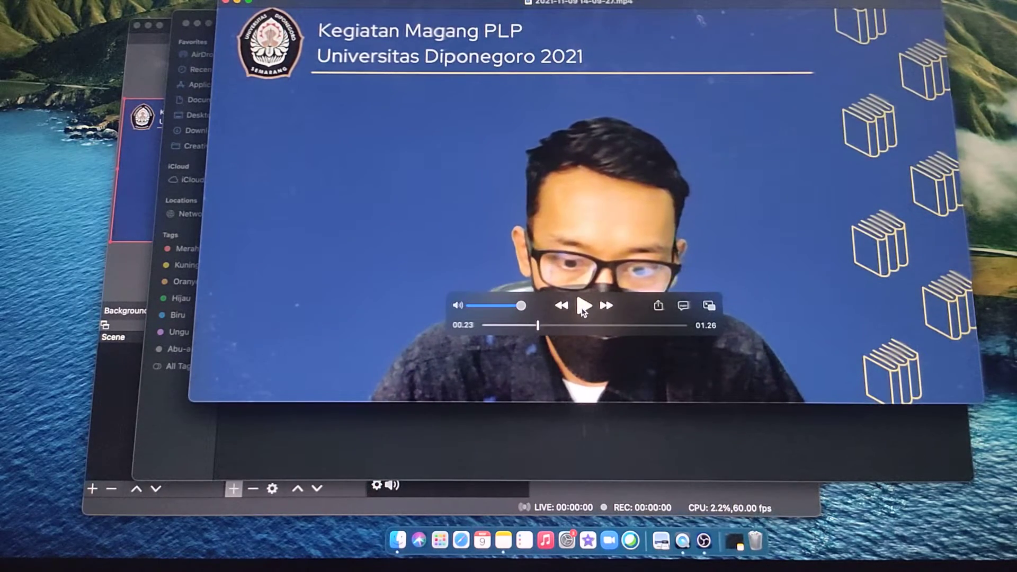
click(226, 4)
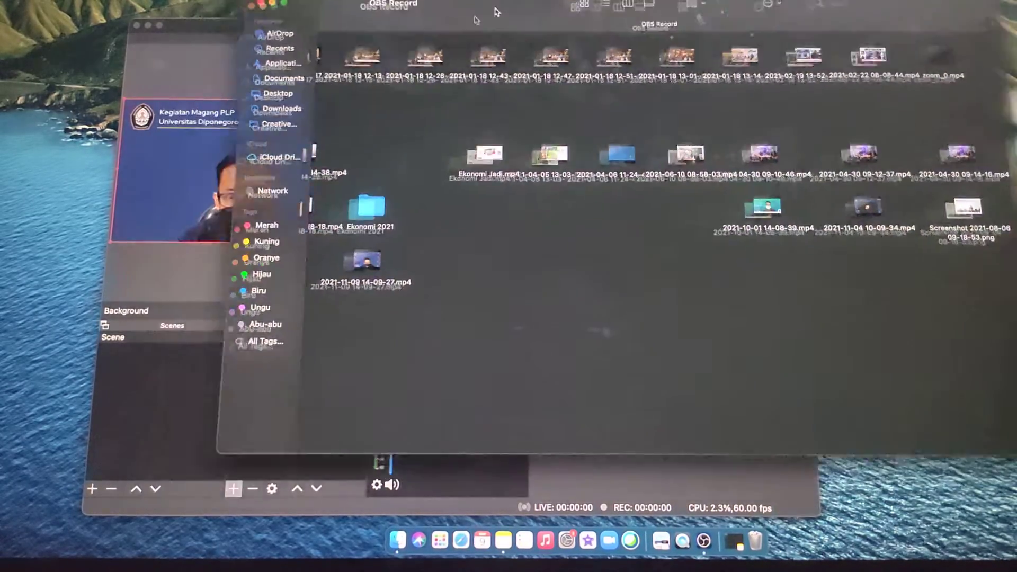
drag(337, 25, 524, 0)
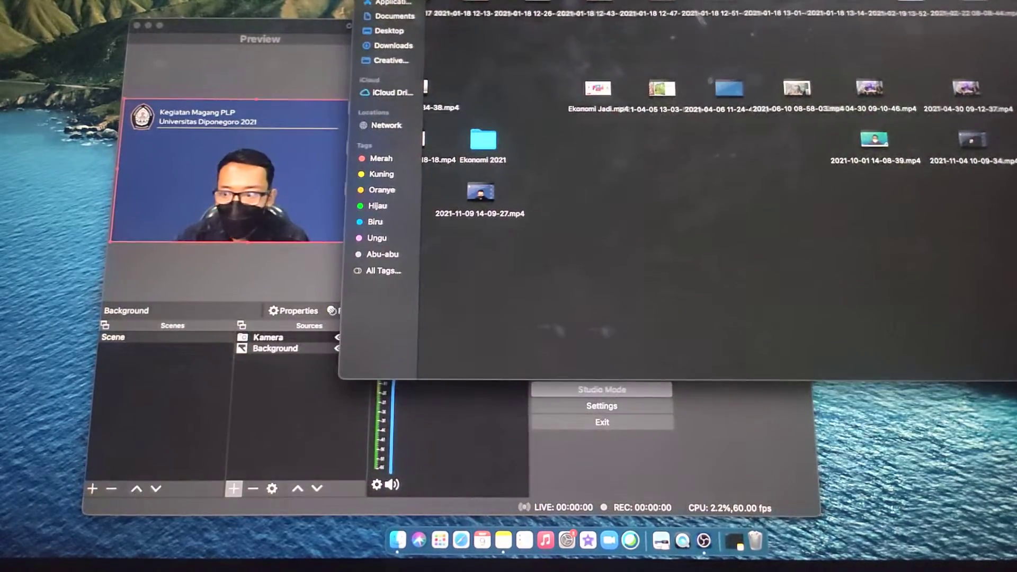